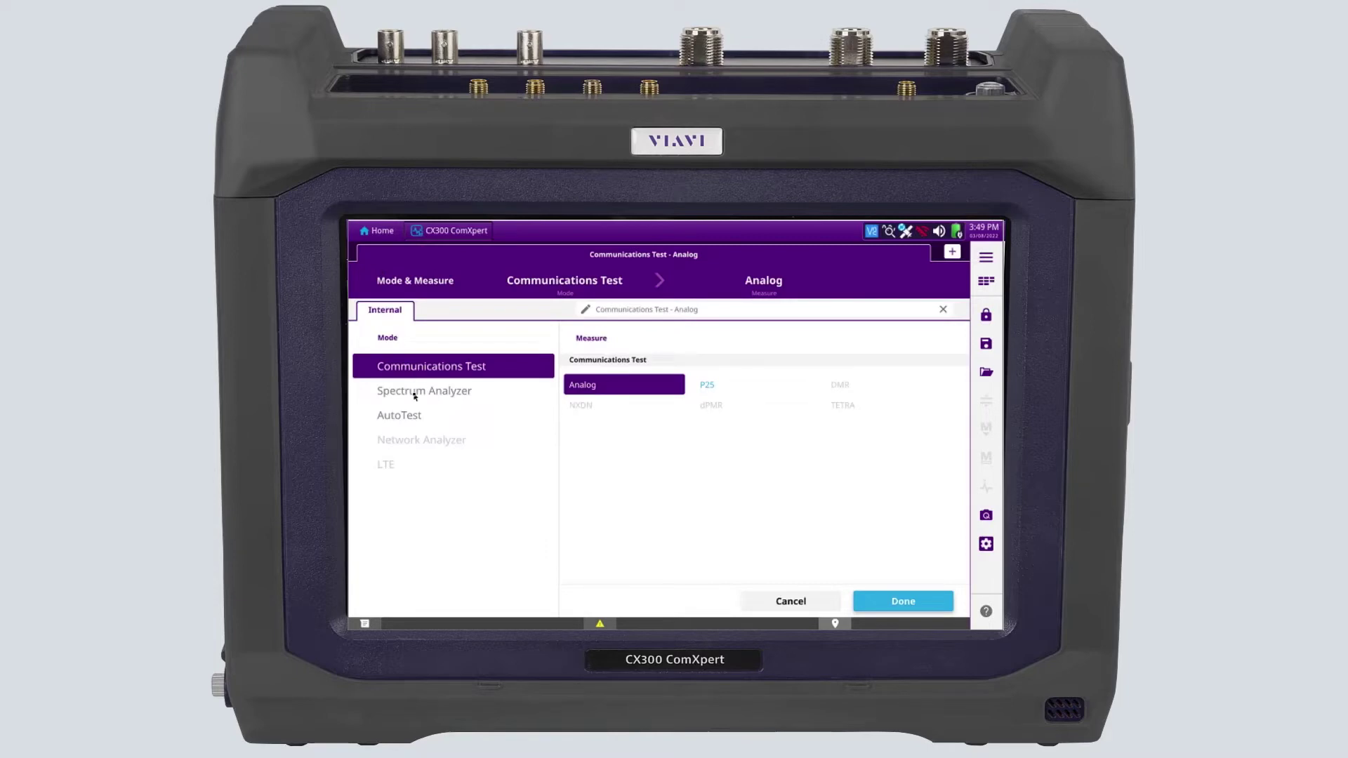
Switch the instrument's mode to Spectrum Analyzer and confirm the choice.
{"action": "left_click", "coordinate": [415, 396]}
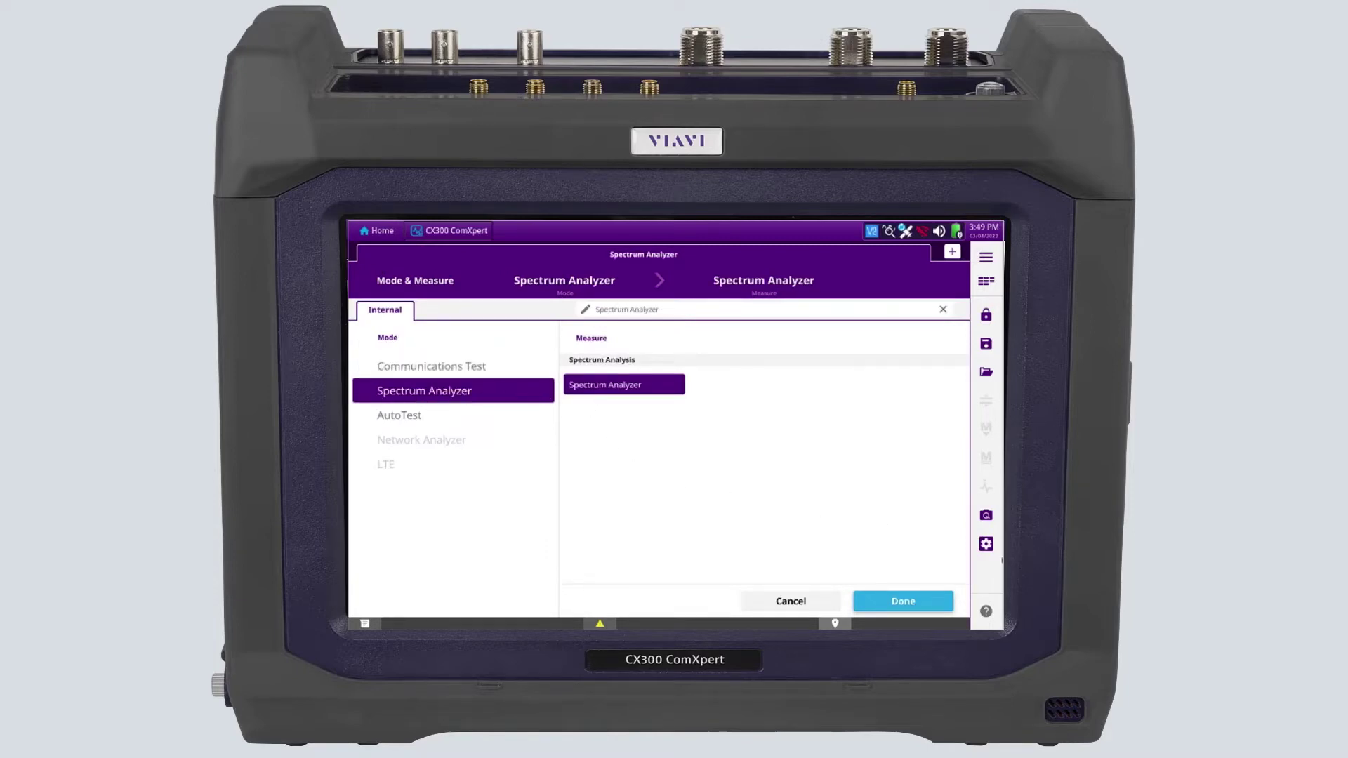
{"action": "left_click", "coordinate": [942, 602]}
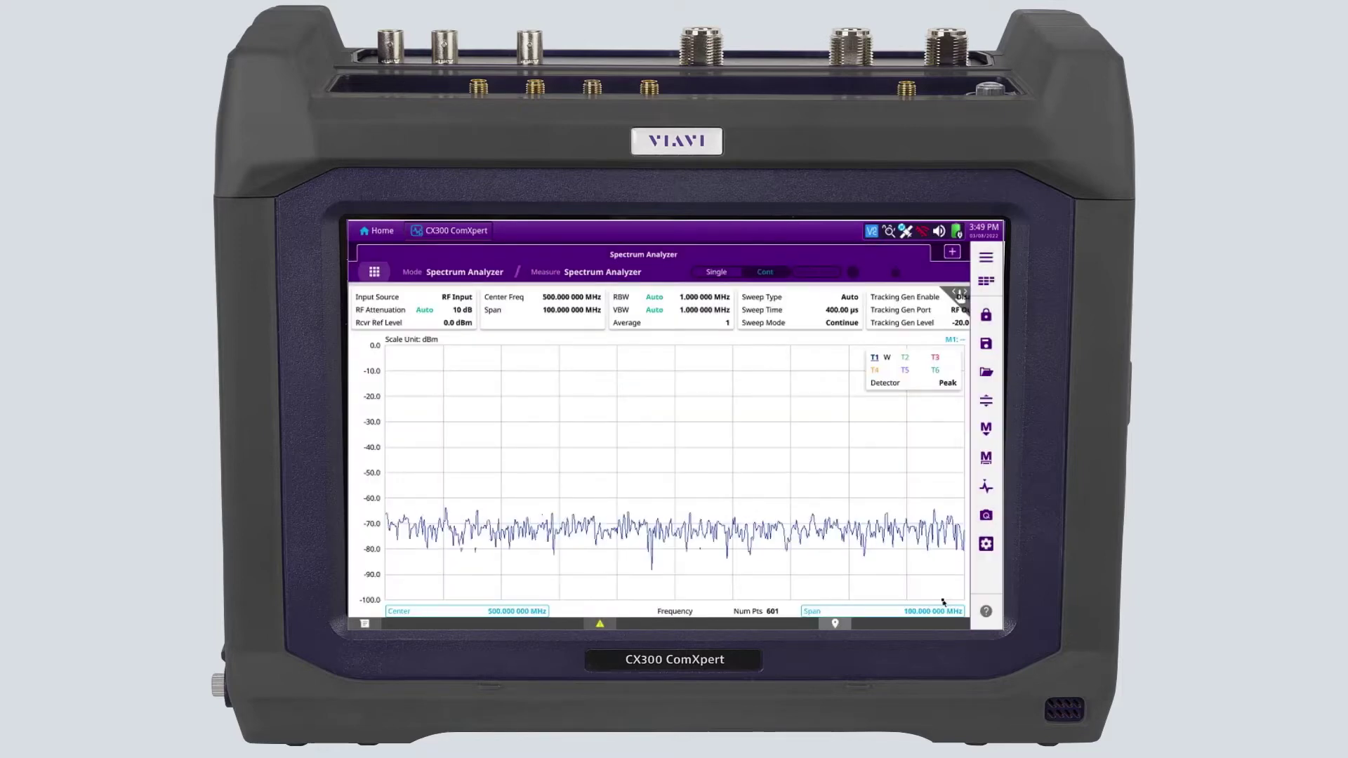
Enable Cable Cal in the Cable Loss settings.
{"action": "left_click", "coordinate": [986, 258]}
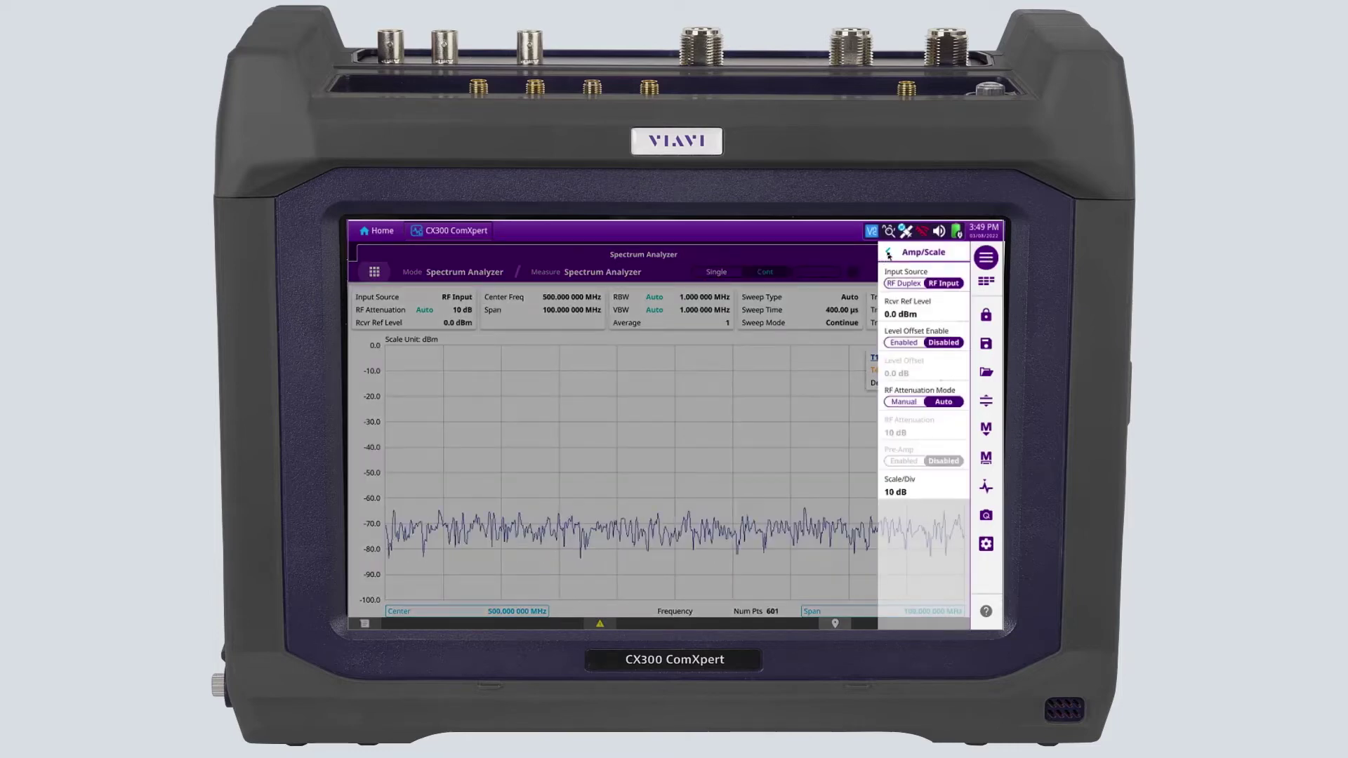
{"action": "left_click", "coordinate": [889, 254]}
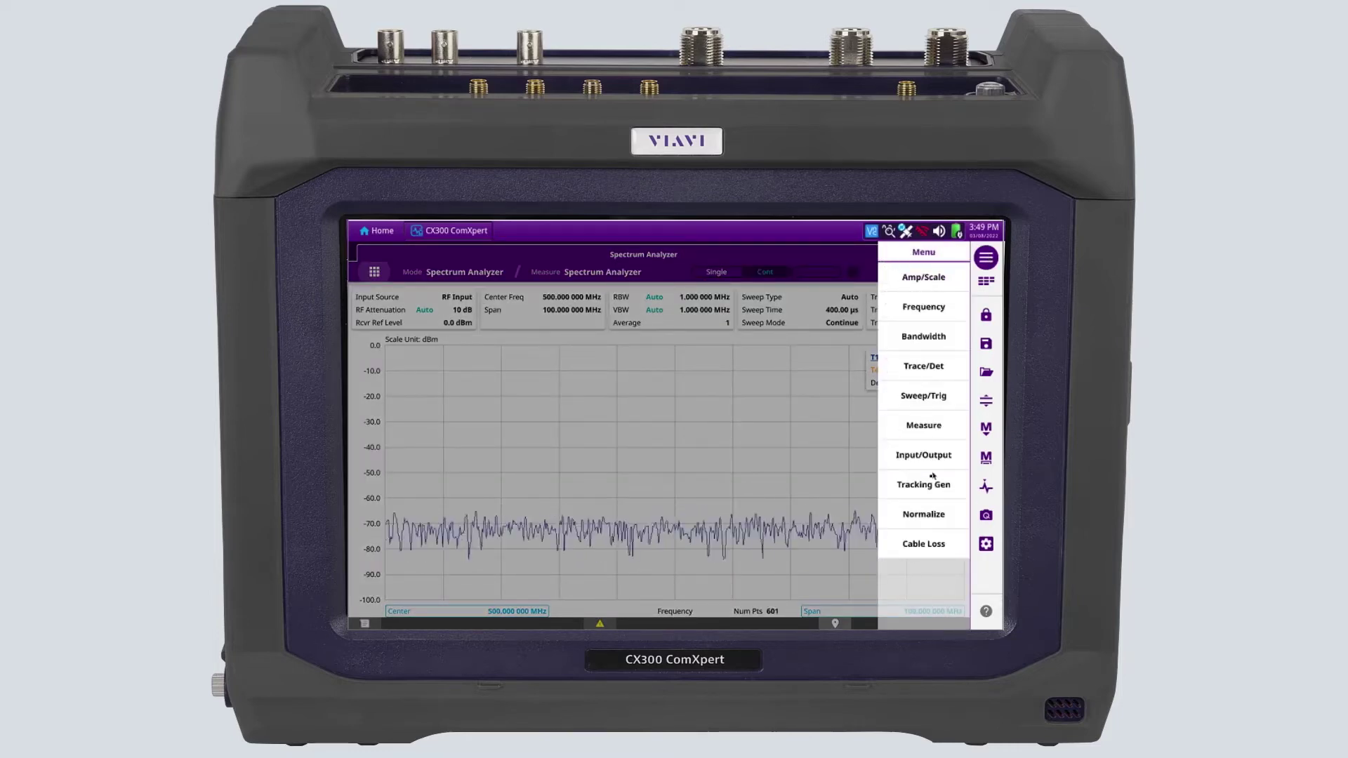
{"action": "left_click", "coordinate": [924, 546]}
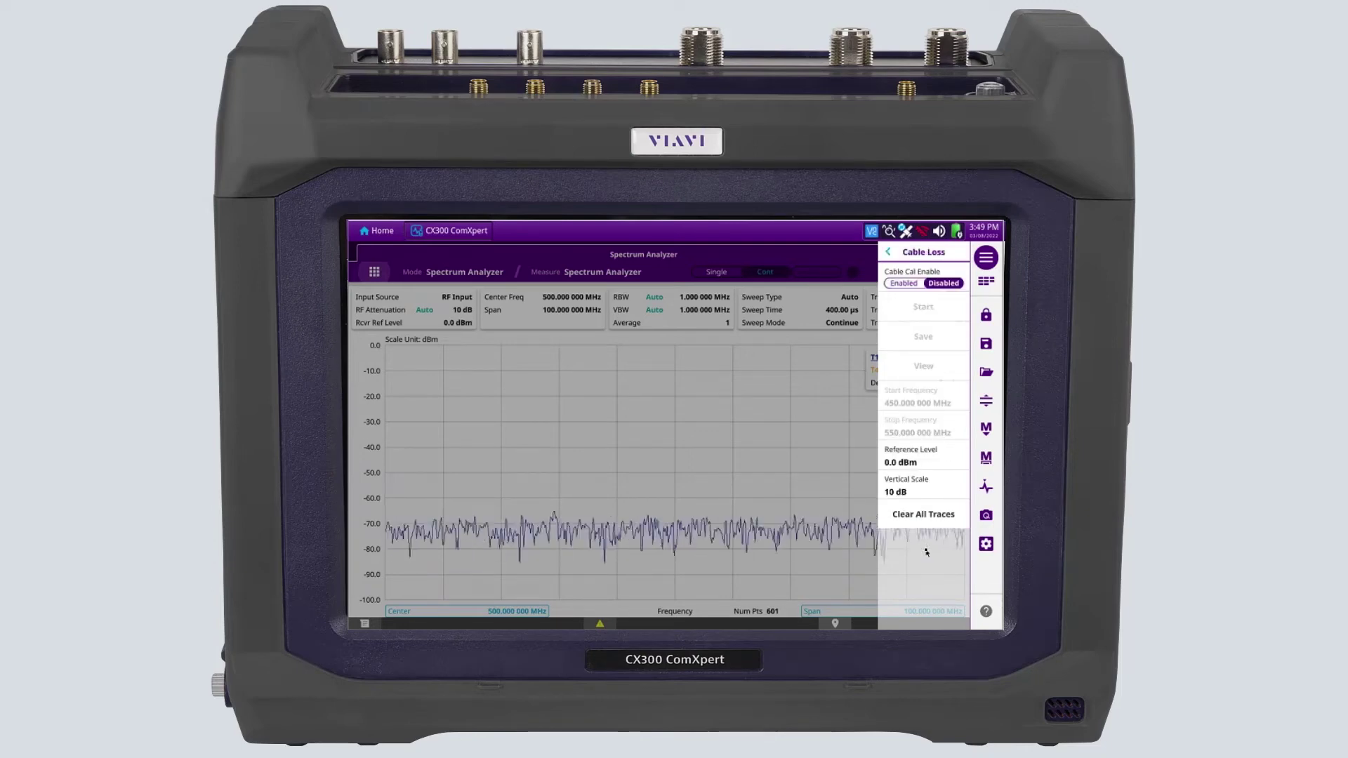
{"action": "left_click", "coordinate": [905, 283]}
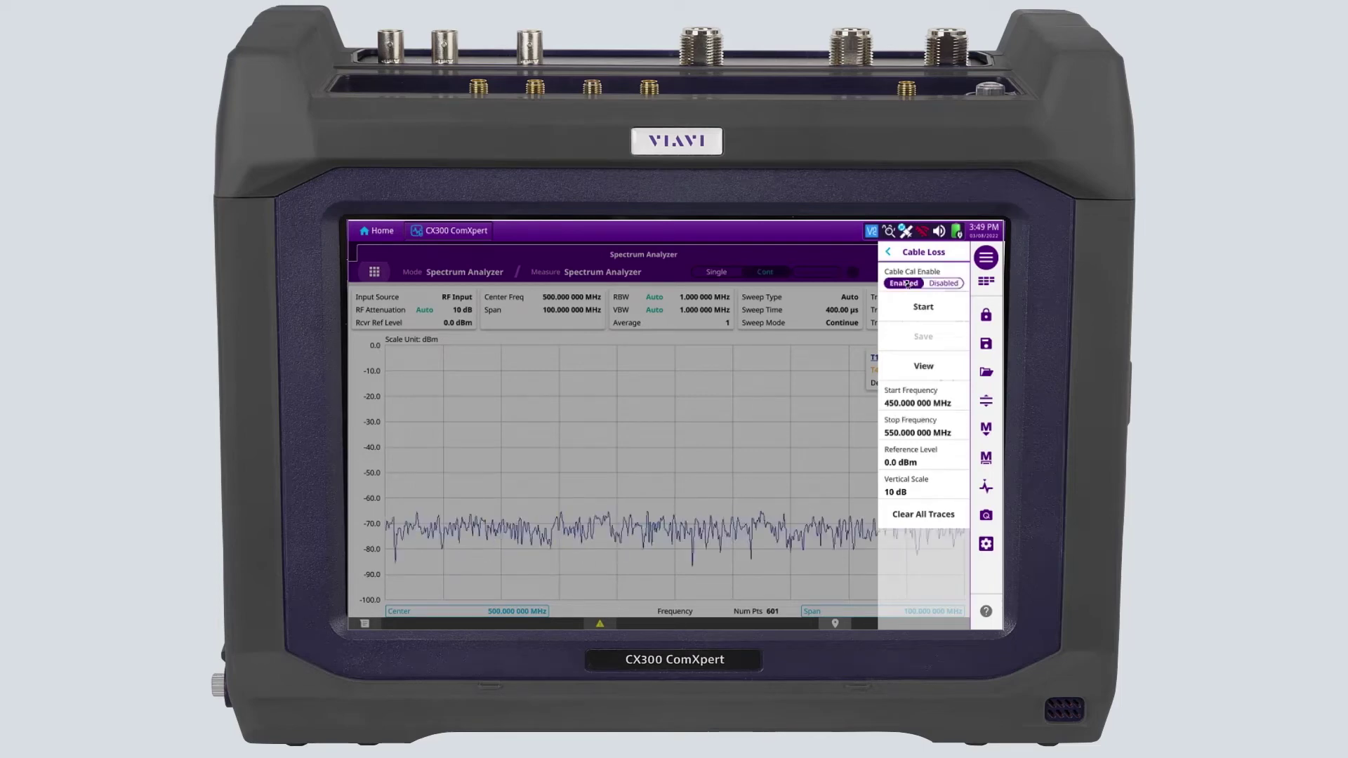
Set the cable-loss Start Frequency to 50 MHz and Stop Frequency to 1 GHz.
{"action": "left_click", "coordinate": [899, 404]}
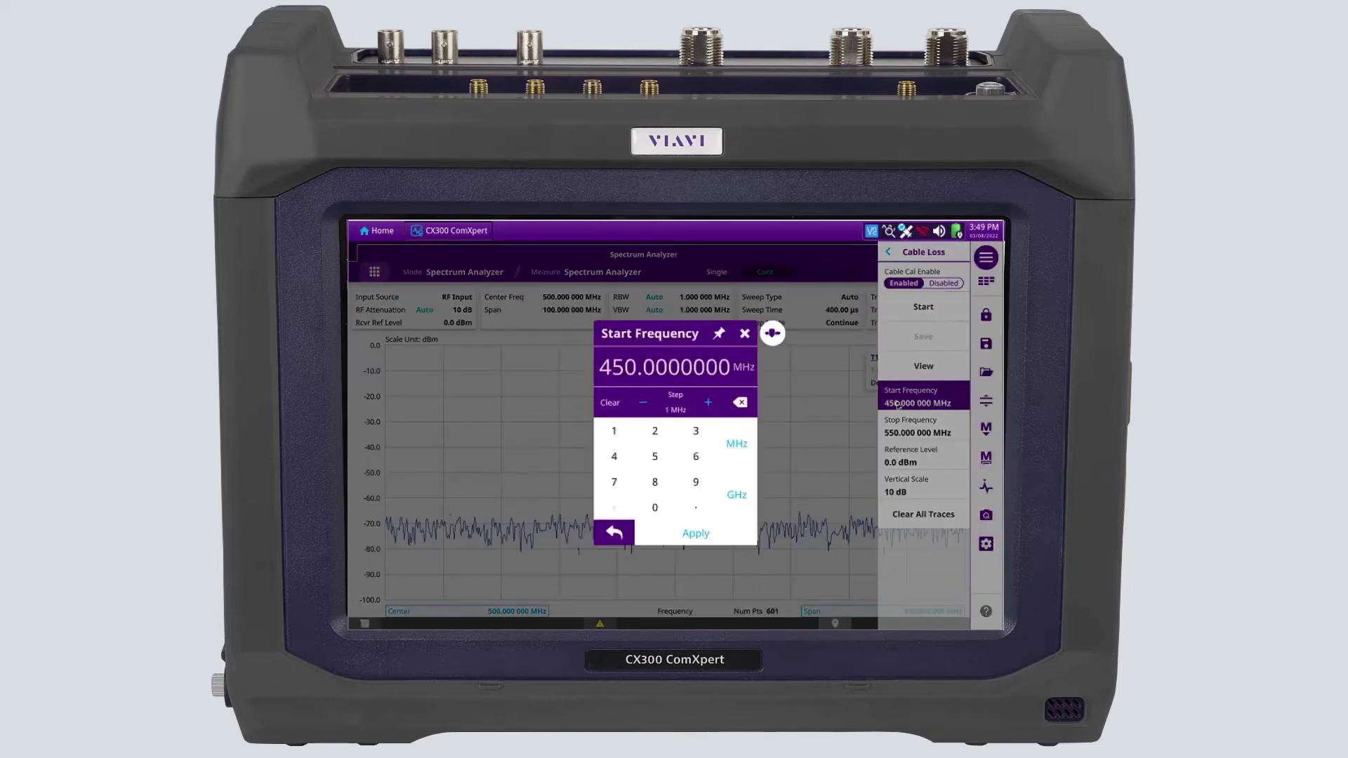
{"action": "left_click", "coordinate": [655, 456]}
{"action": "left_click", "coordinate": [658, 512]}
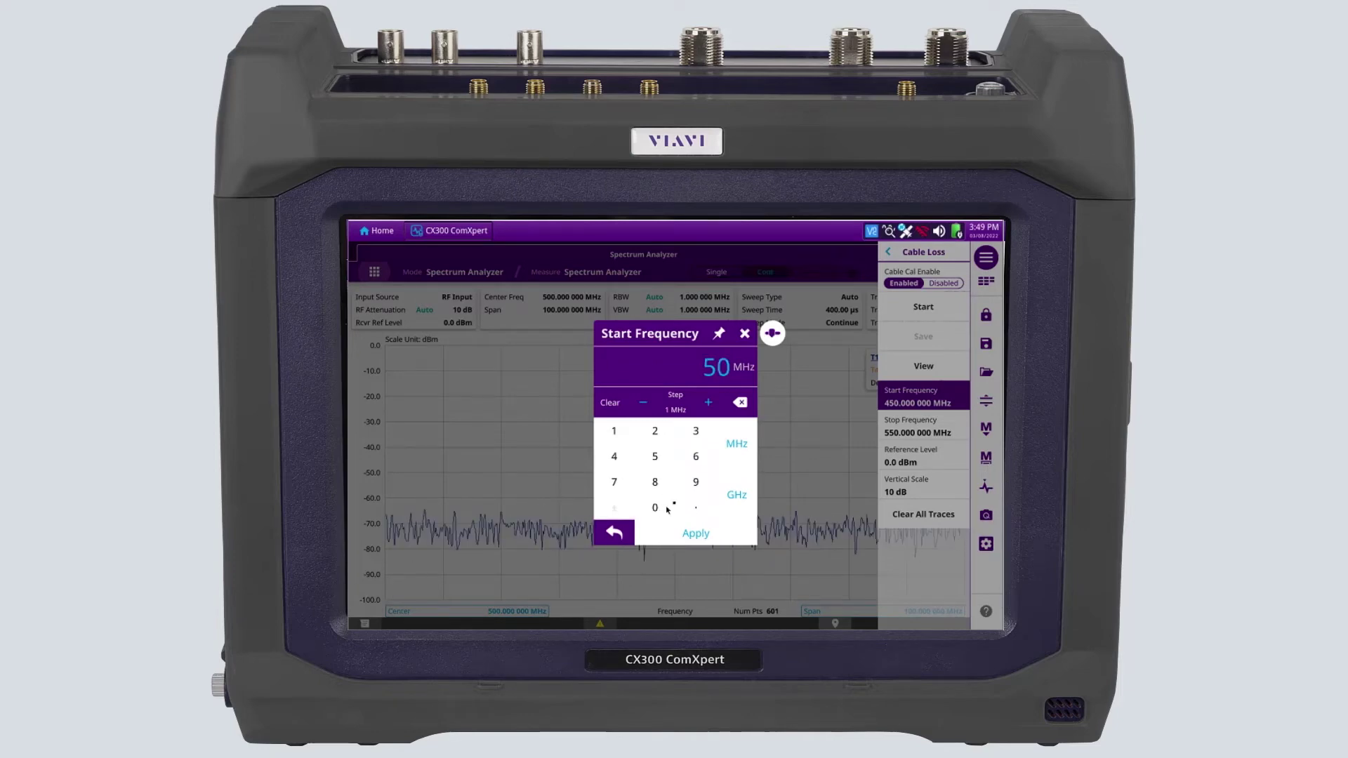
{"action": "left_click", "coordinate": [730, 445]}
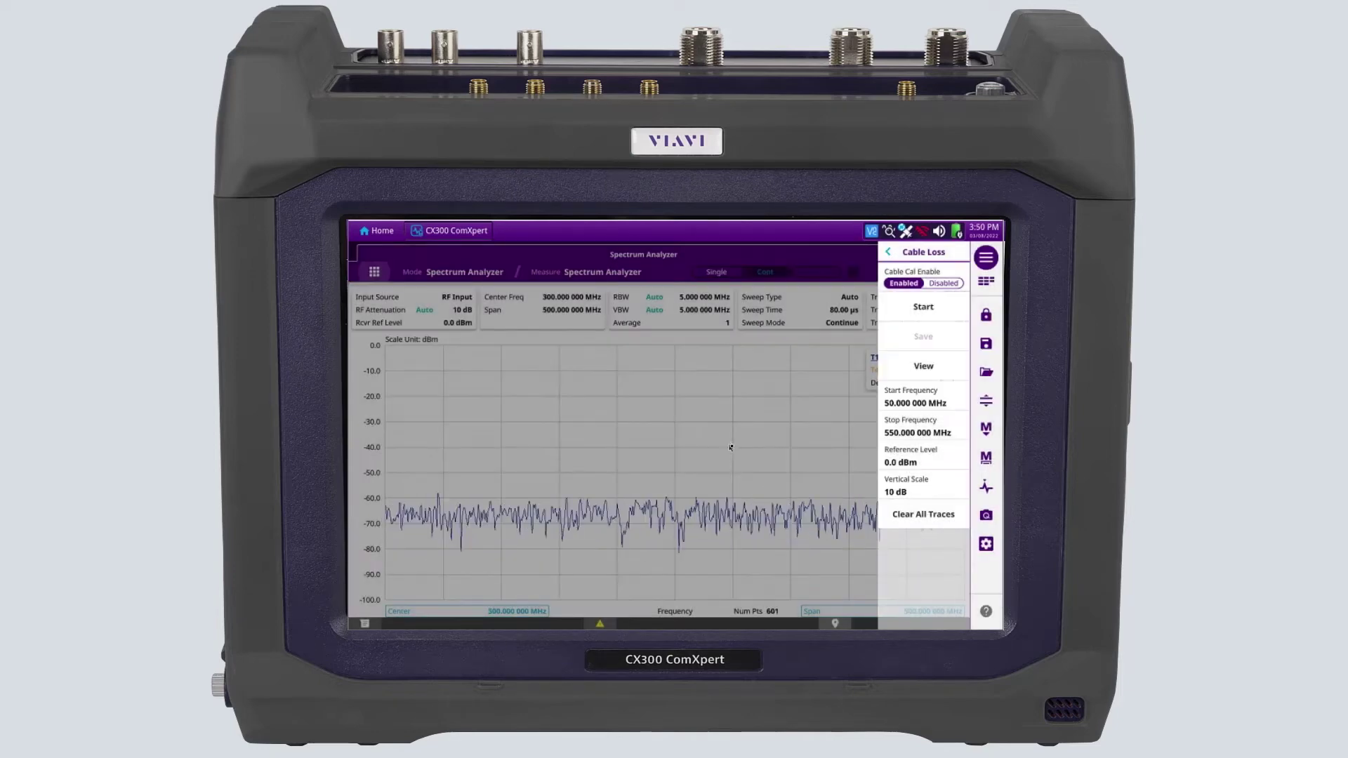
{"action": "left_click", "coordinate": [916, 430]}
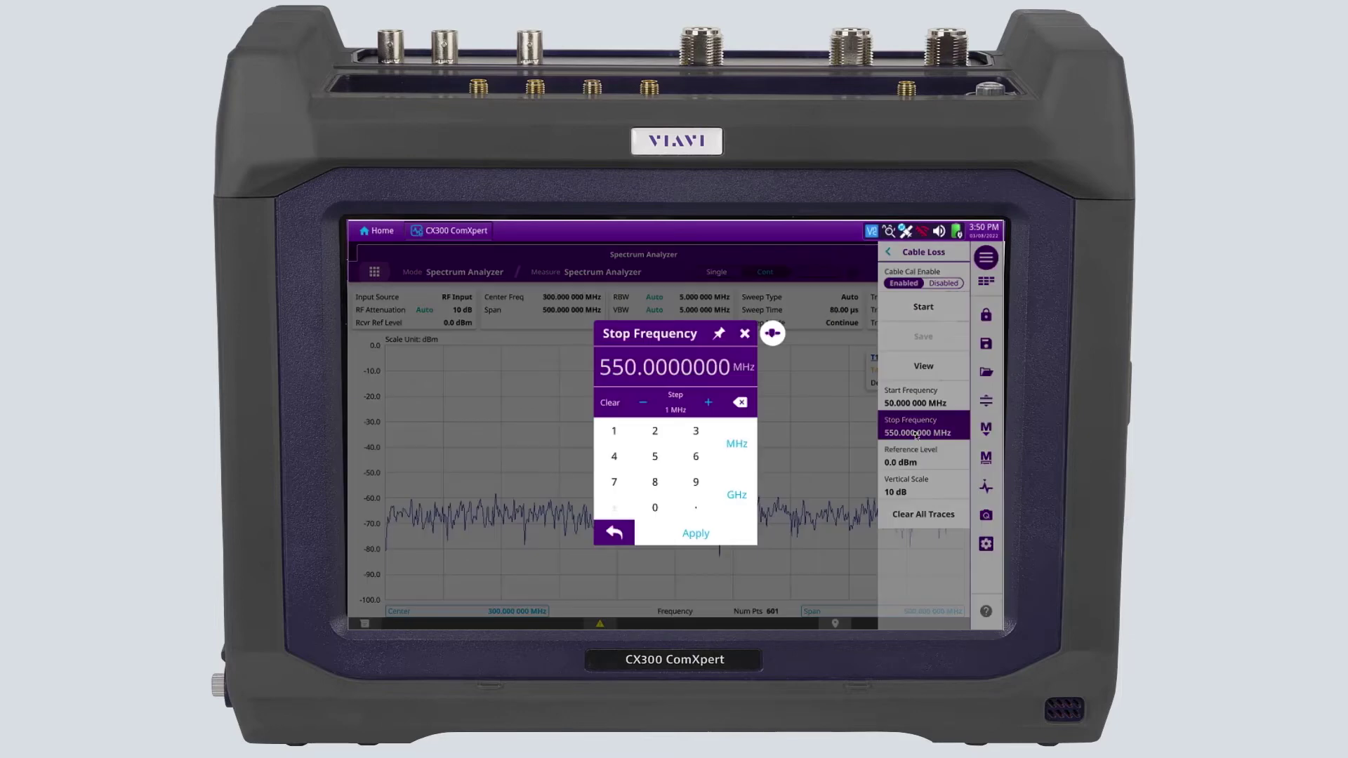
{"action": "left_click", "coordinate": [614, 432]}
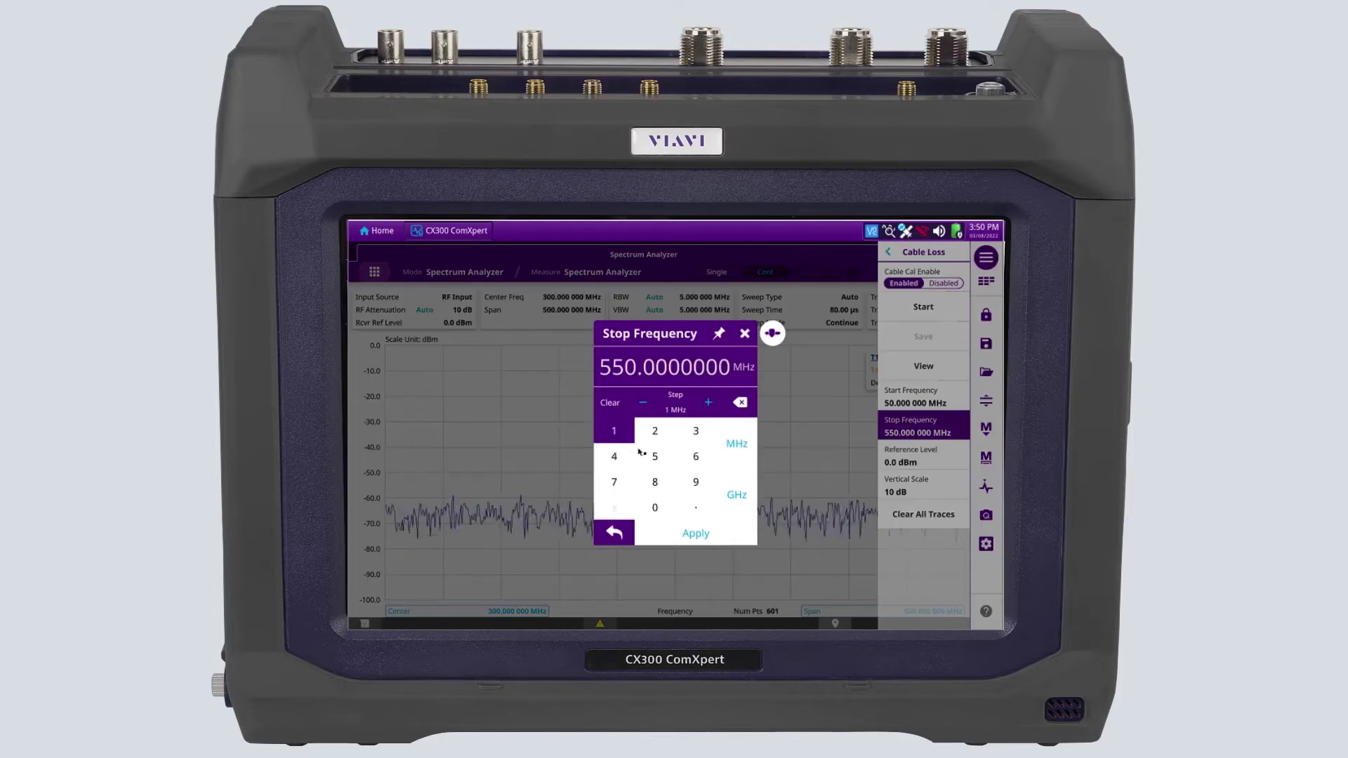
{"action": "left_click", "coordinate": [730, 495]}
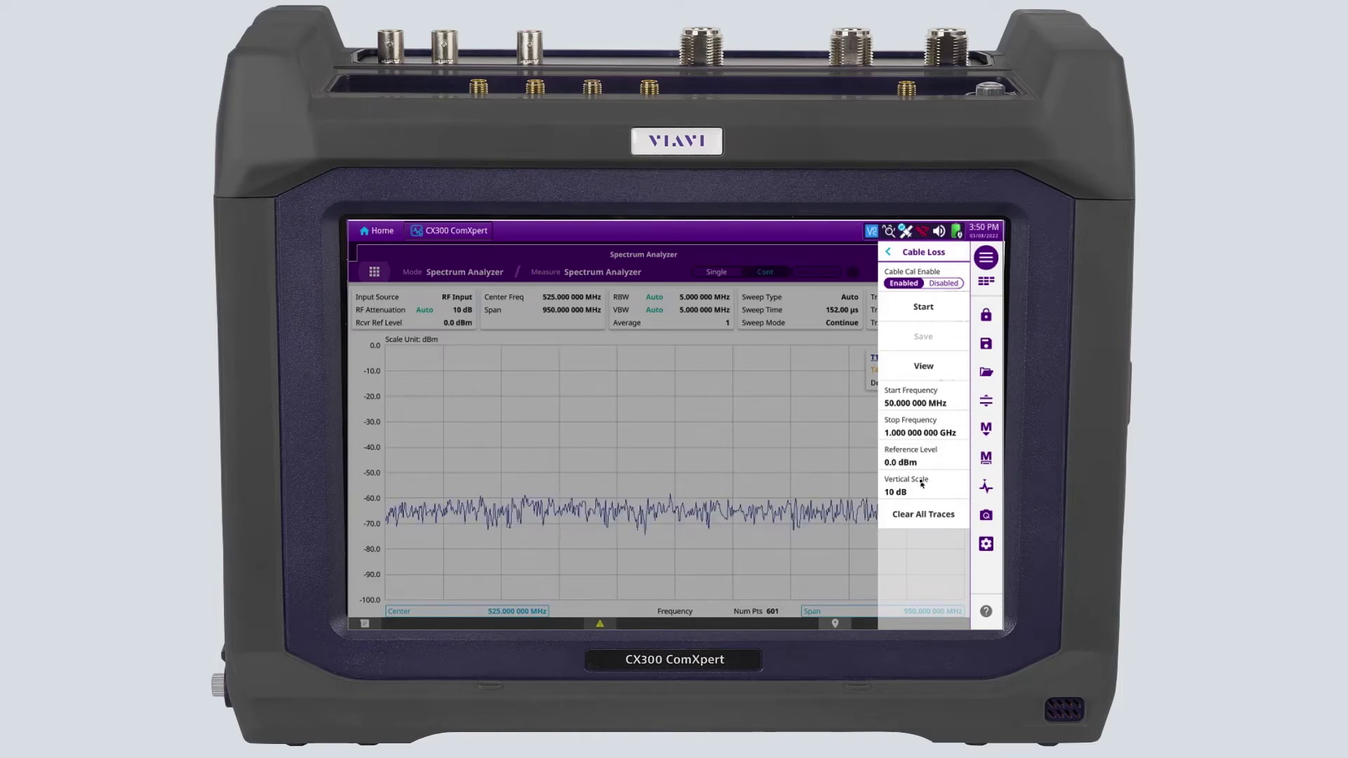
Run the cable calibration, confirming the reference cable and then the test cable.
{"action": "left_click", "coordinate": [944, 310]}
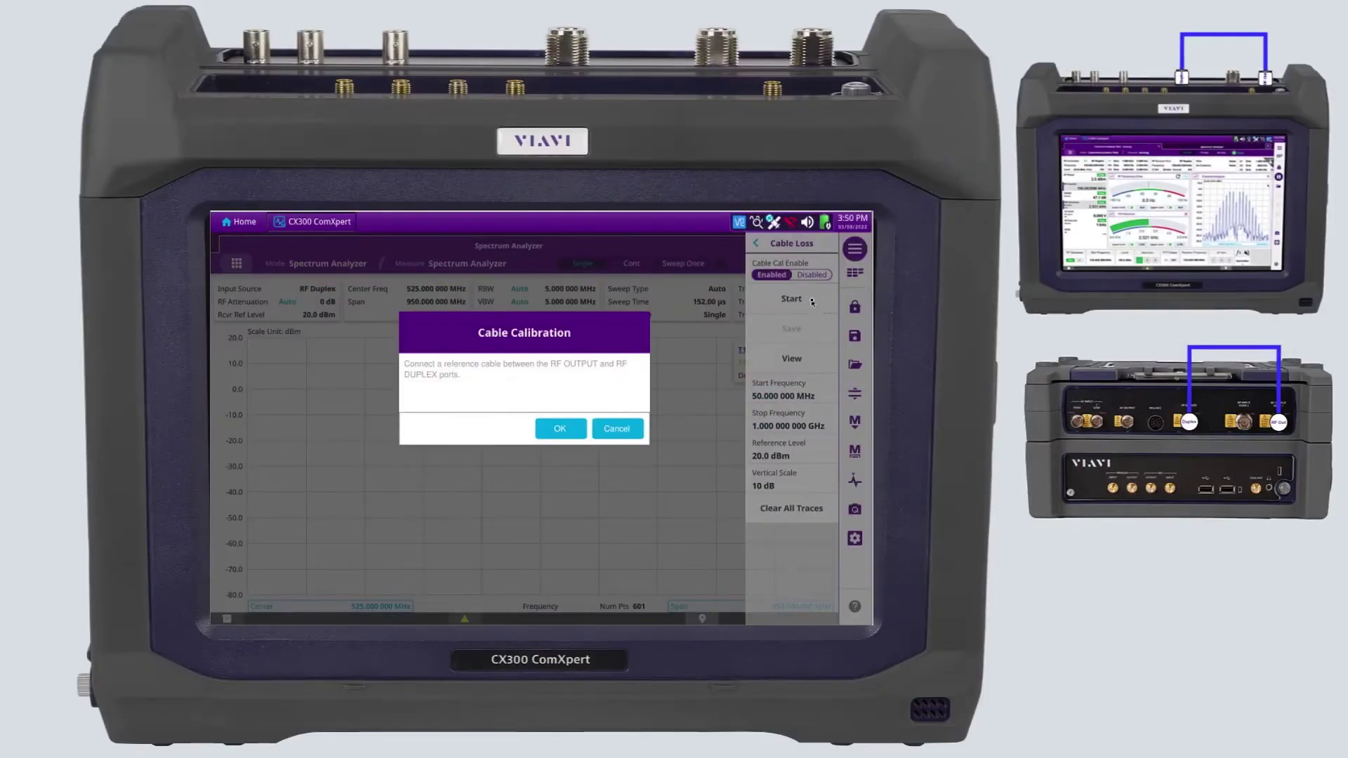
{"action": "left_click", "coordinate": [562, 430]}
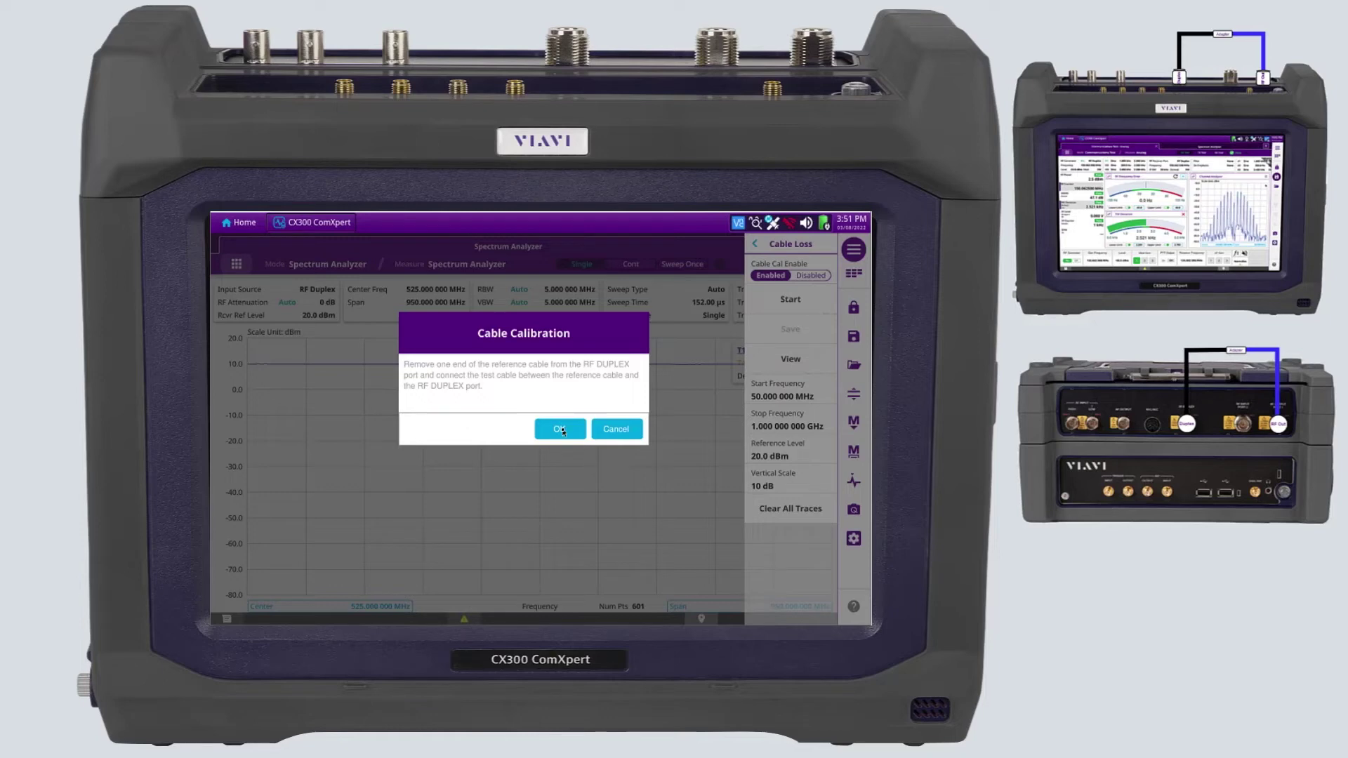
{"action": "left_click", "coordinate": [559, 429]}
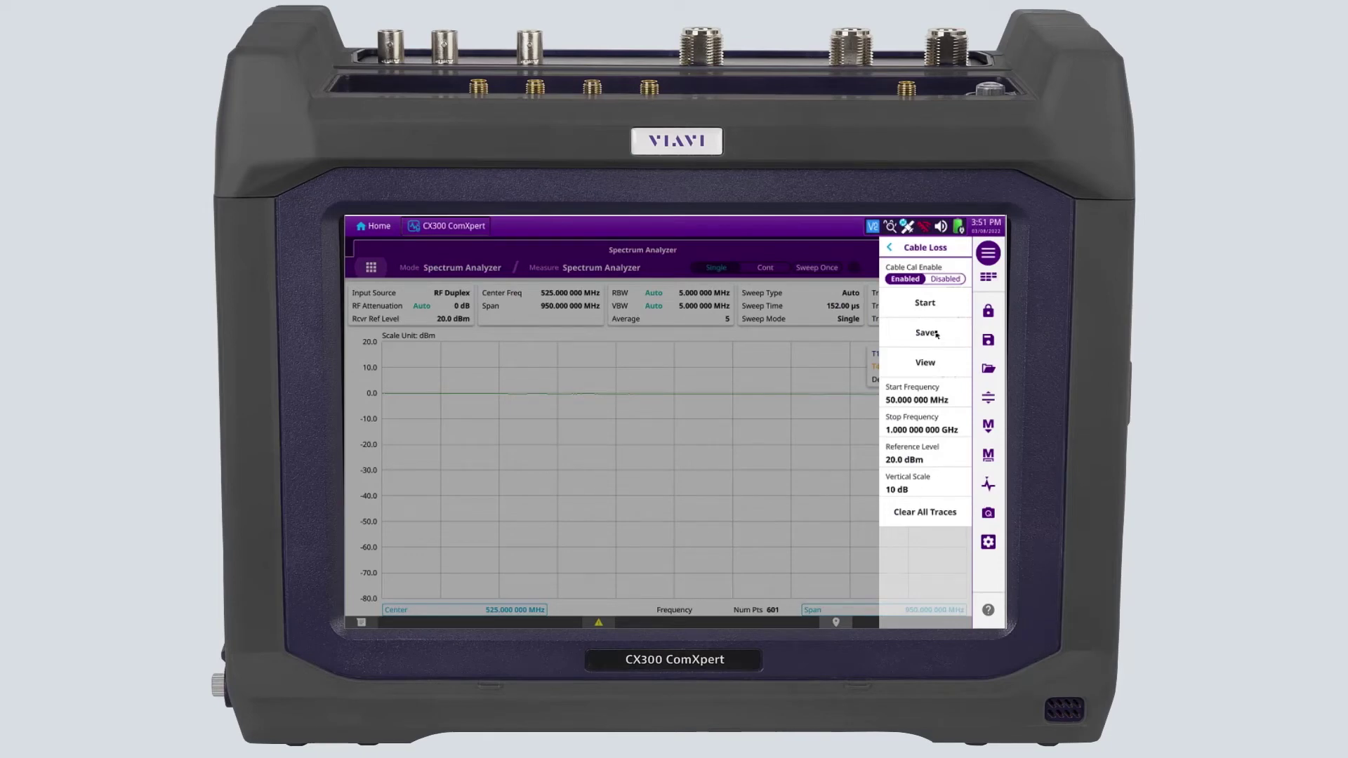
Save the cable calibration under the file name 'Cable for Portables'.
{"action": "left_click", "coordinate": [936, 335]}
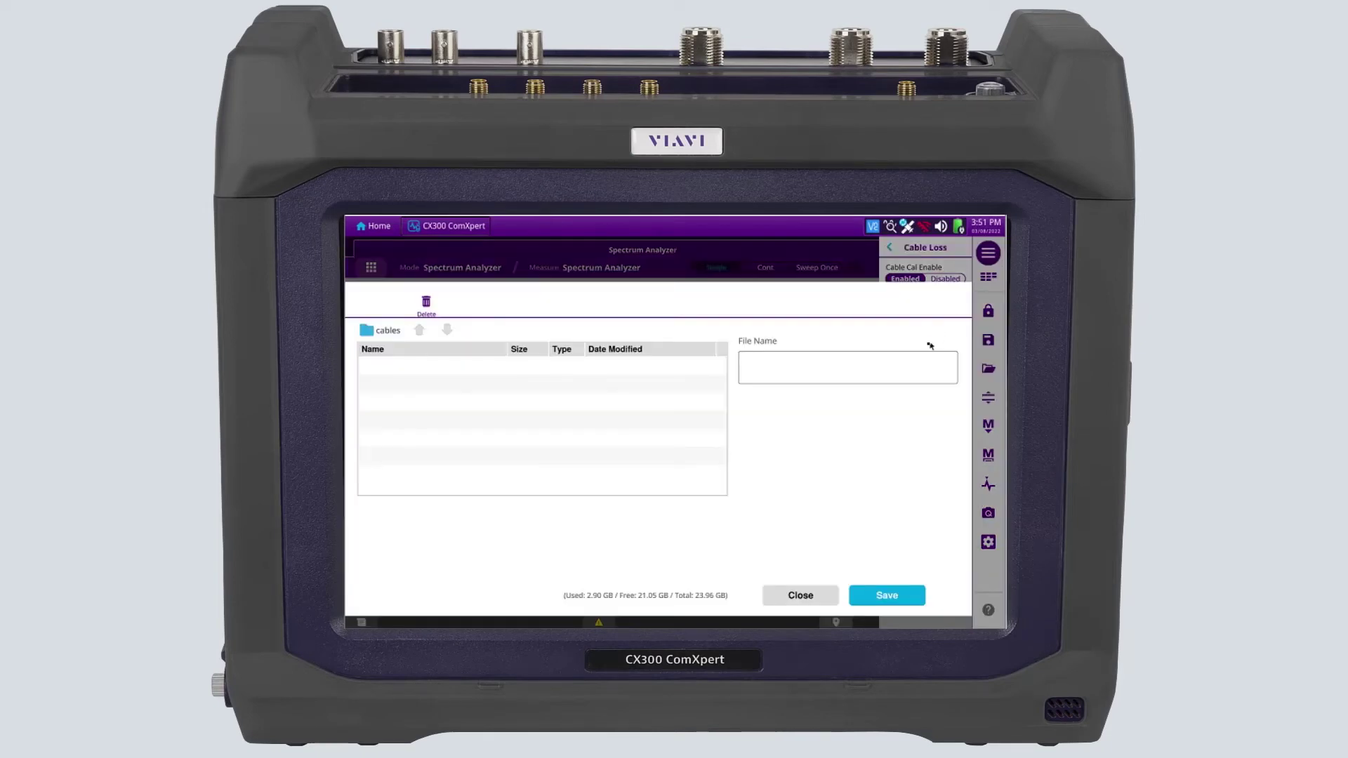
{"action": "left_click", "coordinate": [818, 374]}
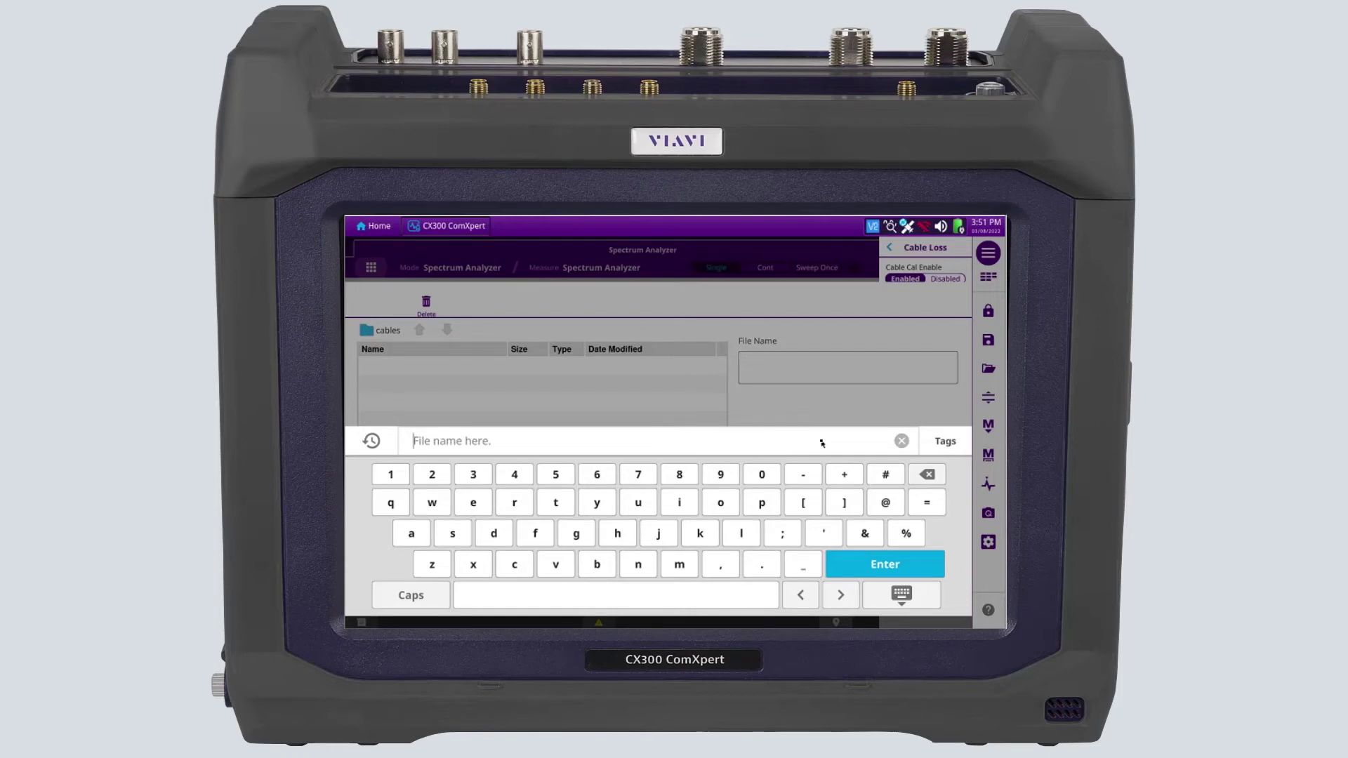
{"action": "type", "text": "Cable for Portables"}
{"action": "left_click", "coordinate": [875, 565]}
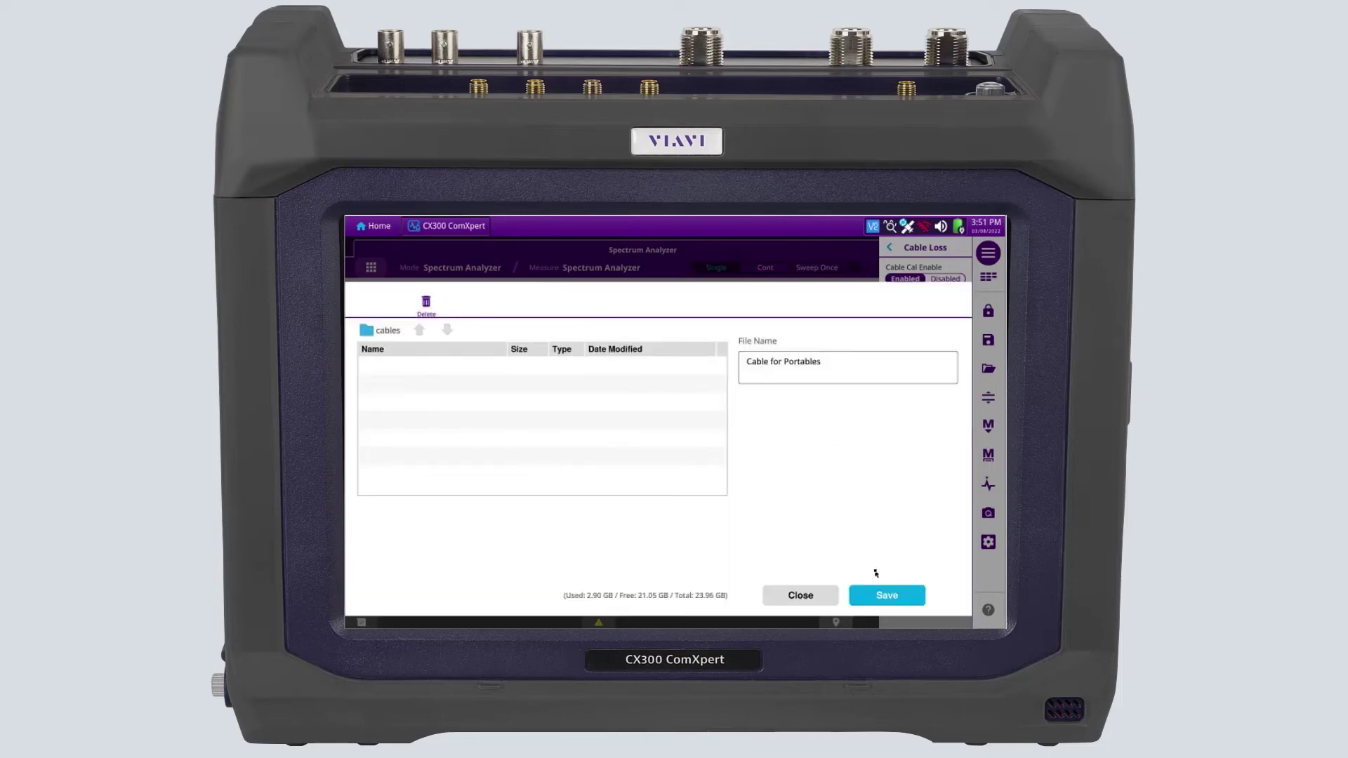
{"action": "left_click", "coordinate": [886, 594]}
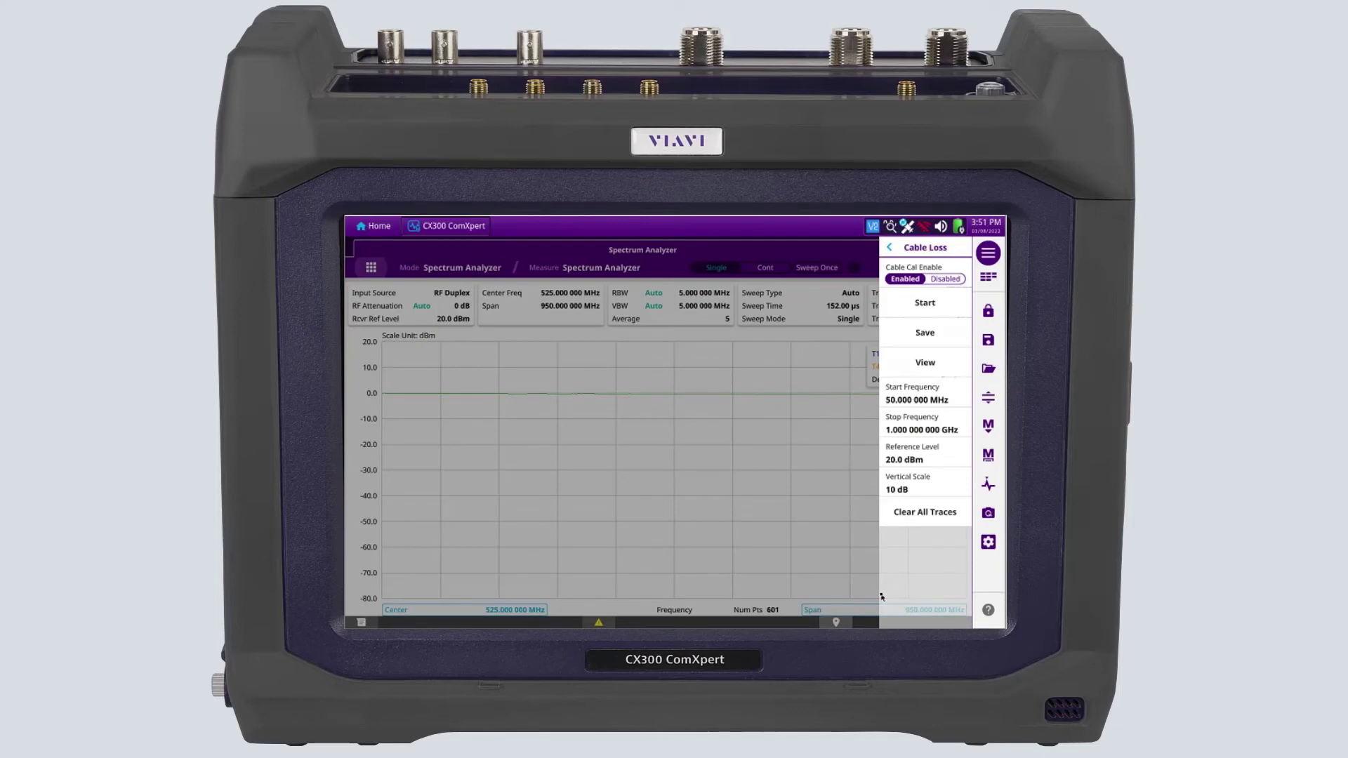
Load 'Cable for Portables.csv' from the saved cable calibrations and close the side panel.
{"action": "left_click", "coordinate": [935, 365]}
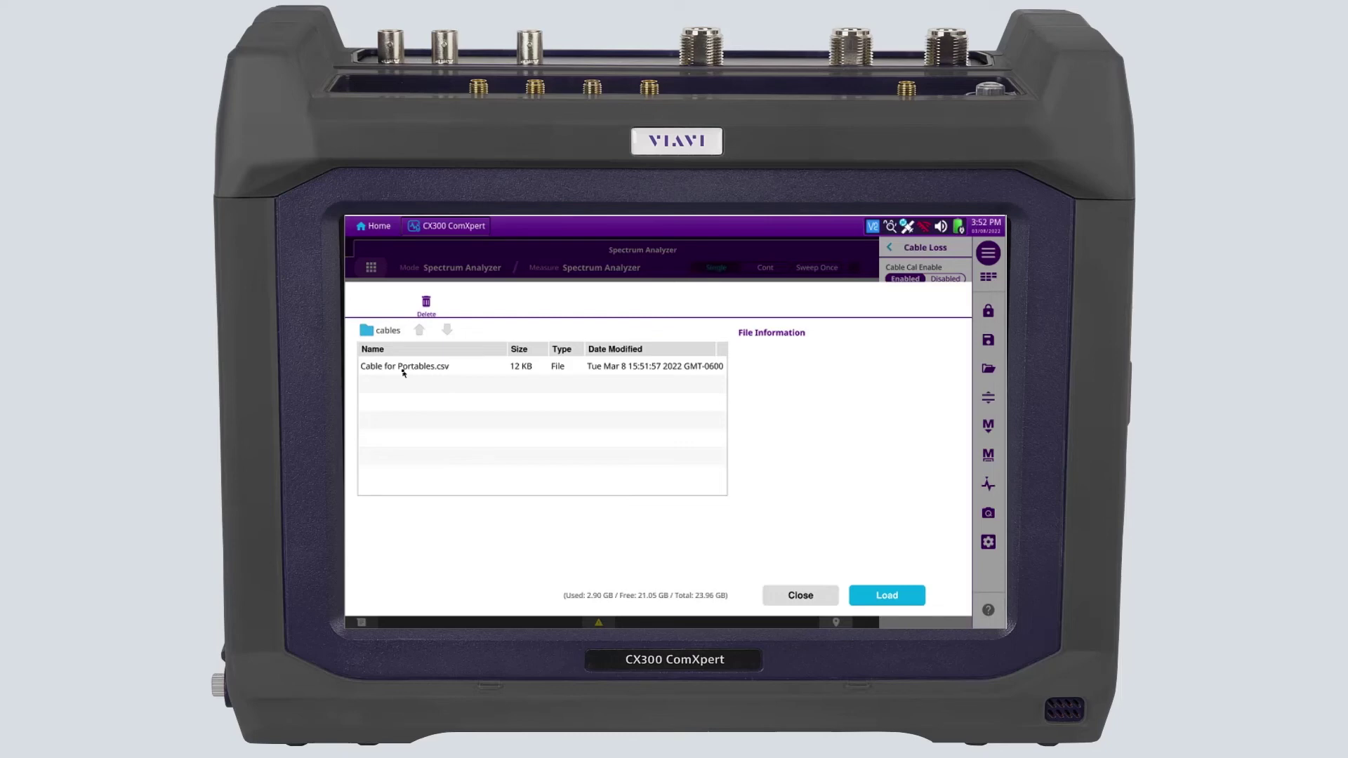
{"action": "left_click", "coordinate": [403, 368]}
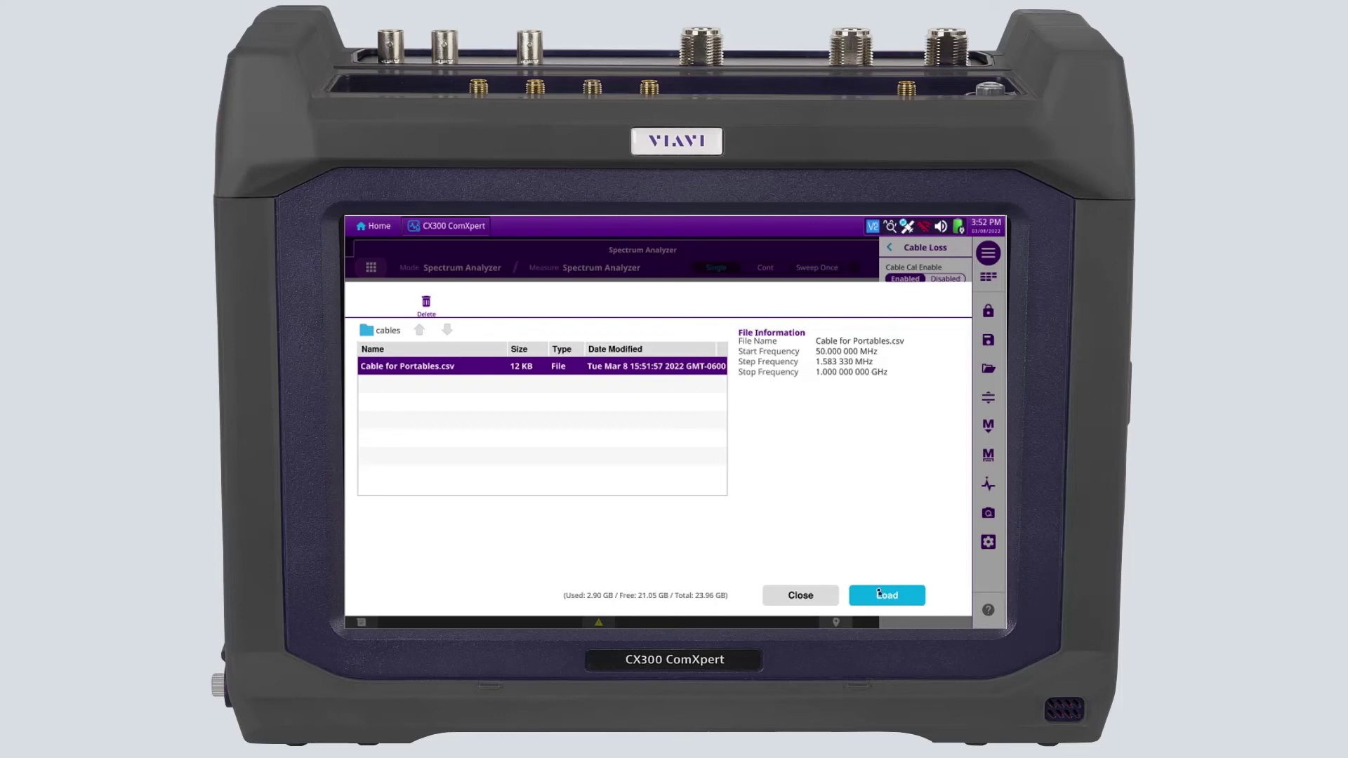
{"action": "left_click", "coordinate": [880, 596]}
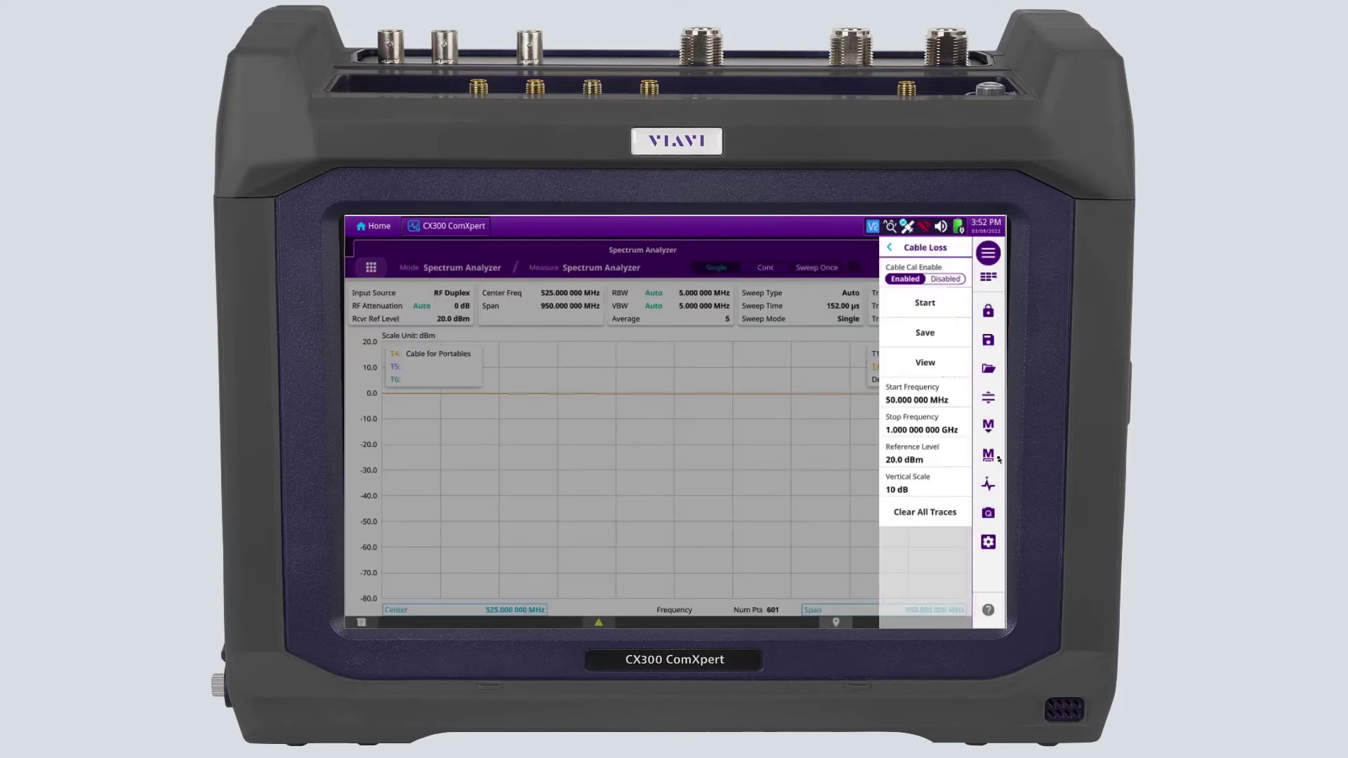
{"action": "left_click", "coordinate": [830, 485]}
Place marker M1 on the trace and set Vertical Scale 1 dB, Reference Level 0 dBm.
{"action": "left_click", "coordinate": [988, 456]}
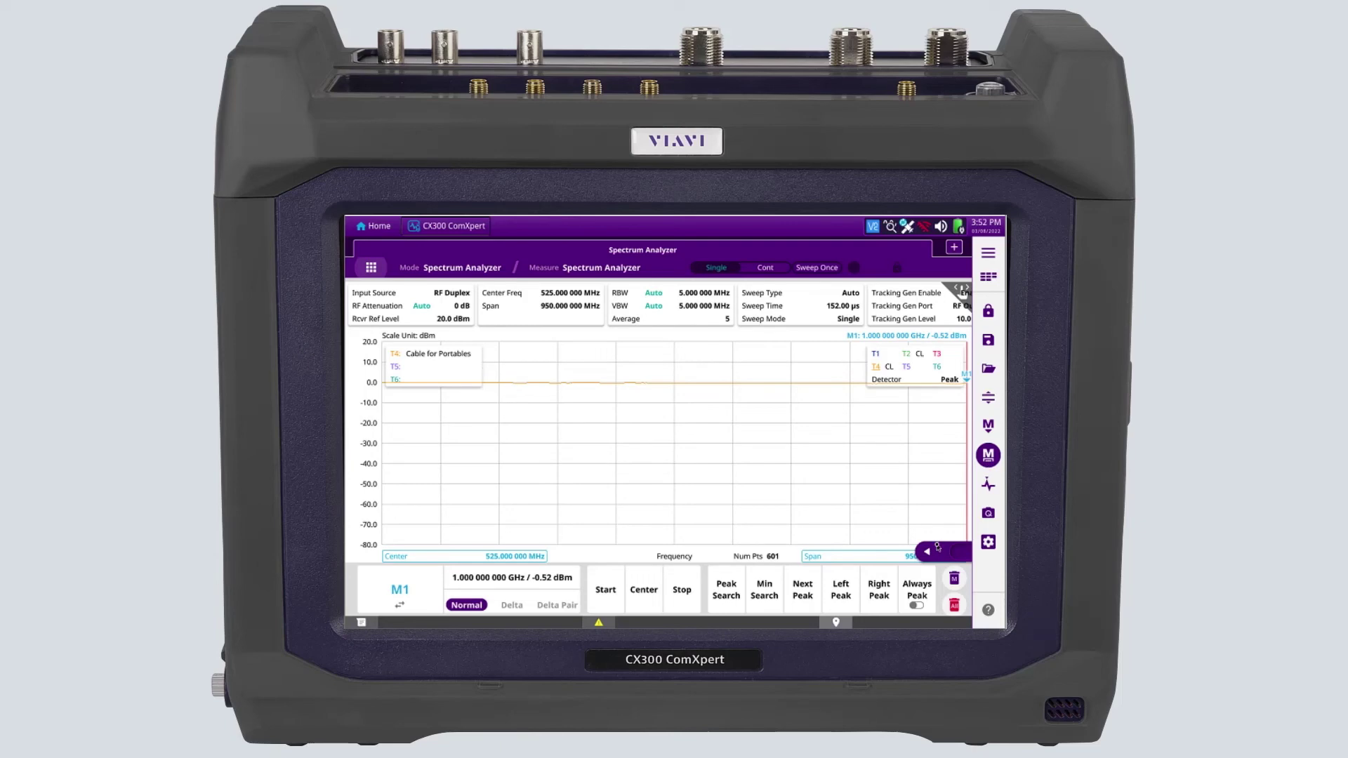
{"action": "left_click_drag", "start_coordinate": [937, 546], "coordinate": [705, 553]}
{"action": "left_click", "coordinate": [988, 253]}
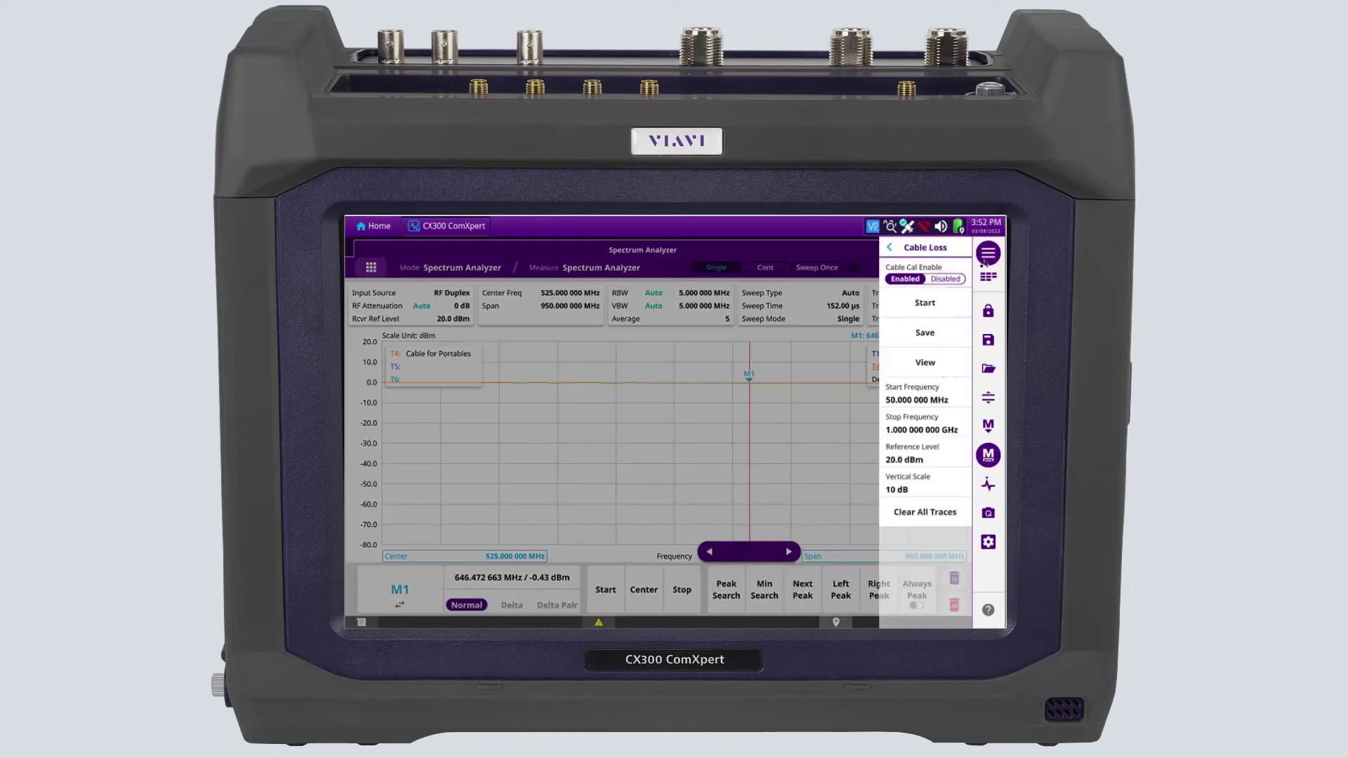
{"action": "left_click", "coordinate": [912, 492]}
{"action": "left_click", "coordinate": [622, 431]}
{"action": "left_click", "coordinate": [734, 461]}
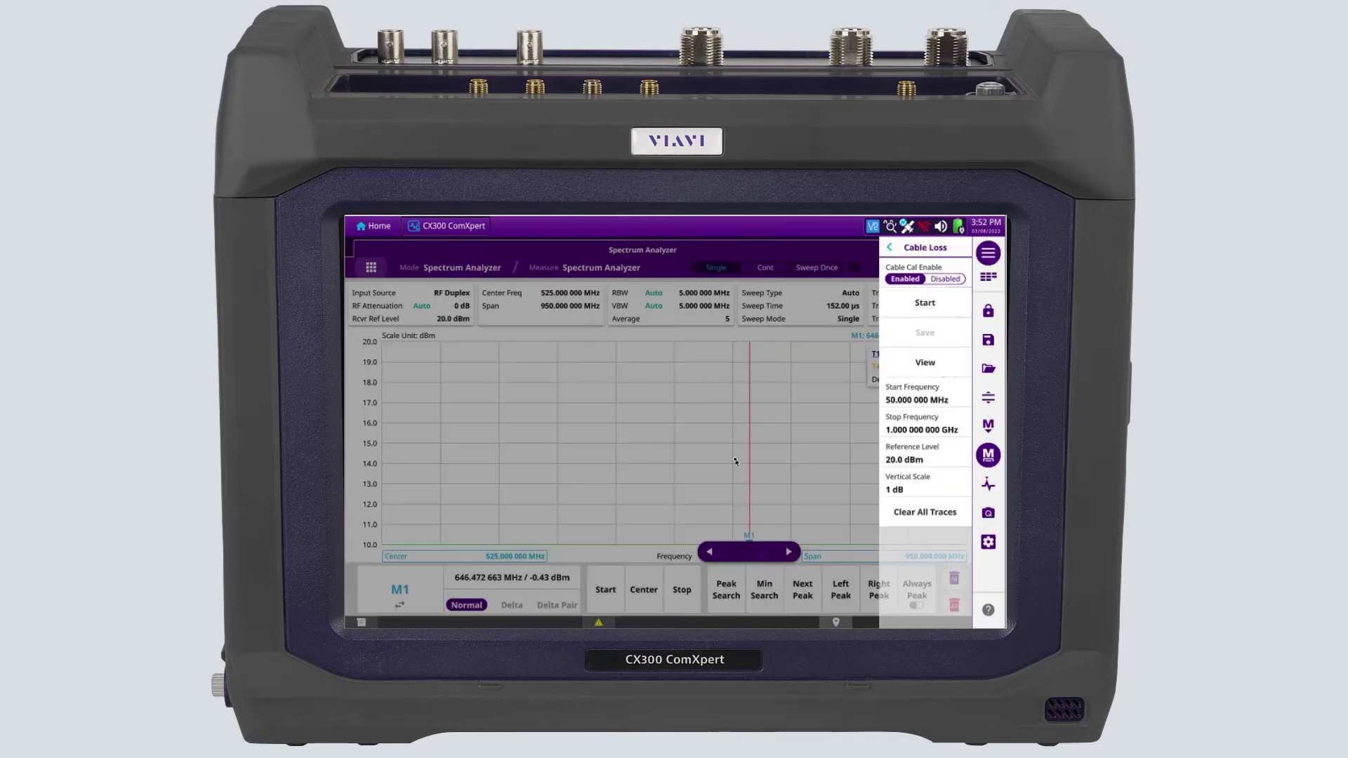
{"action": "left_click", "coordinate": [904, 454]}
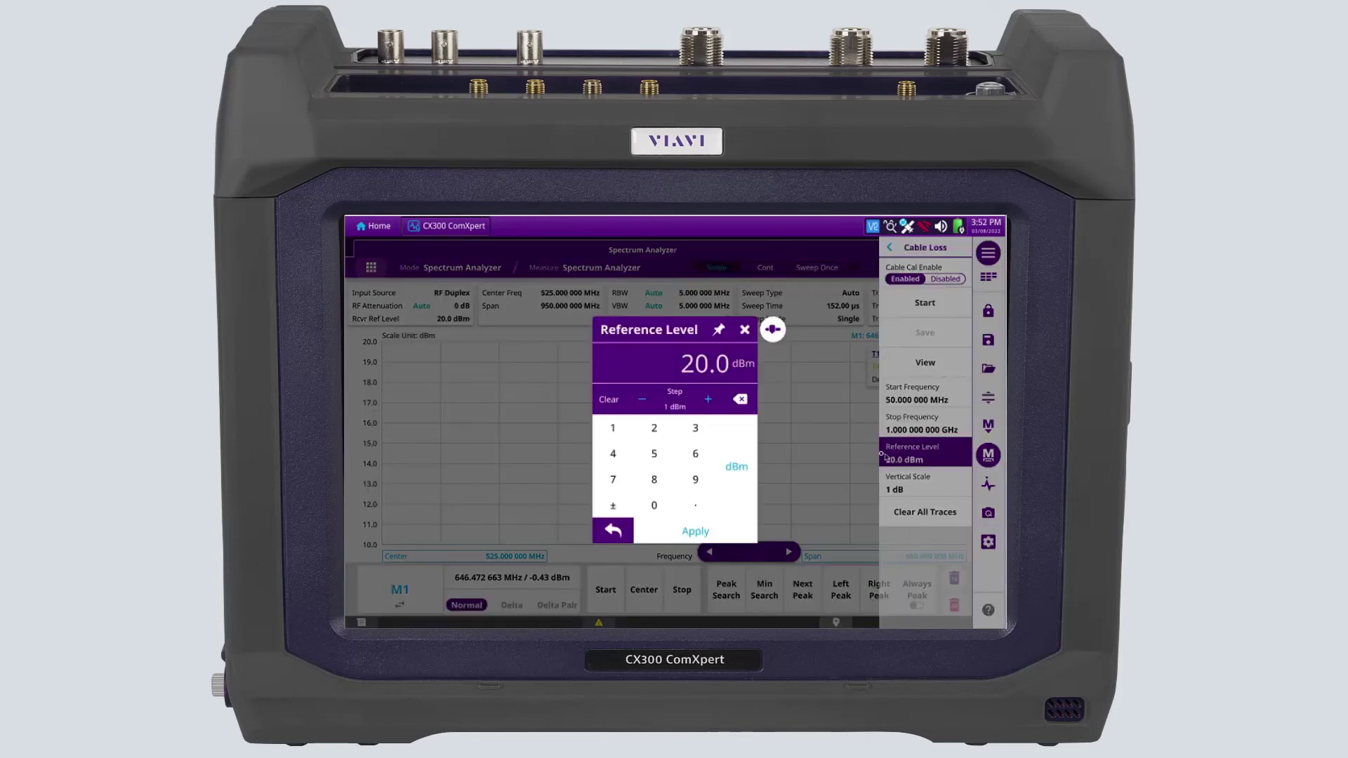
{"action": "left_click", "coordinate": [656, 506]}
{"action": "left_click", "coordinate": [701, 533]}
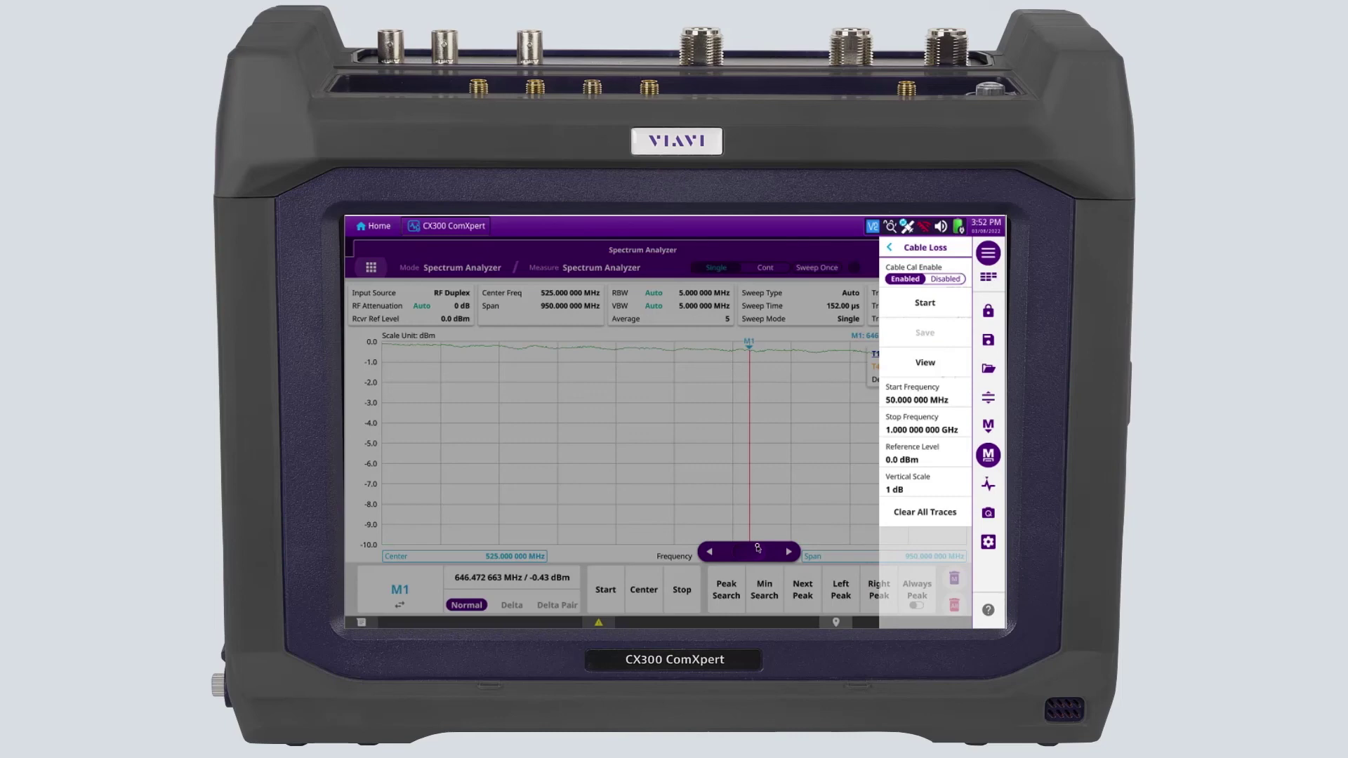
{"action": "left_click", "coordinate": [794, 514]}
Slide marker M1 along the flat trace, down to about 286 MHz and back up.
{"action": "mouse_move", "coordinate": [752, 555]}
{"action": "left_mouse_down"}
{"action": "mouse_move", "coordinate": [912, 554]}
{"action": "mouse_move", "coordinate": [942, 538]}
{"action": "mouse_move", "coordinate": [916, 555]}
{"action": "mouse_move", "coordinate": [831, 560]}
{"action": "mouse_move", "coordinate": [667, 545]}
{"action": "left_mouse_up"}
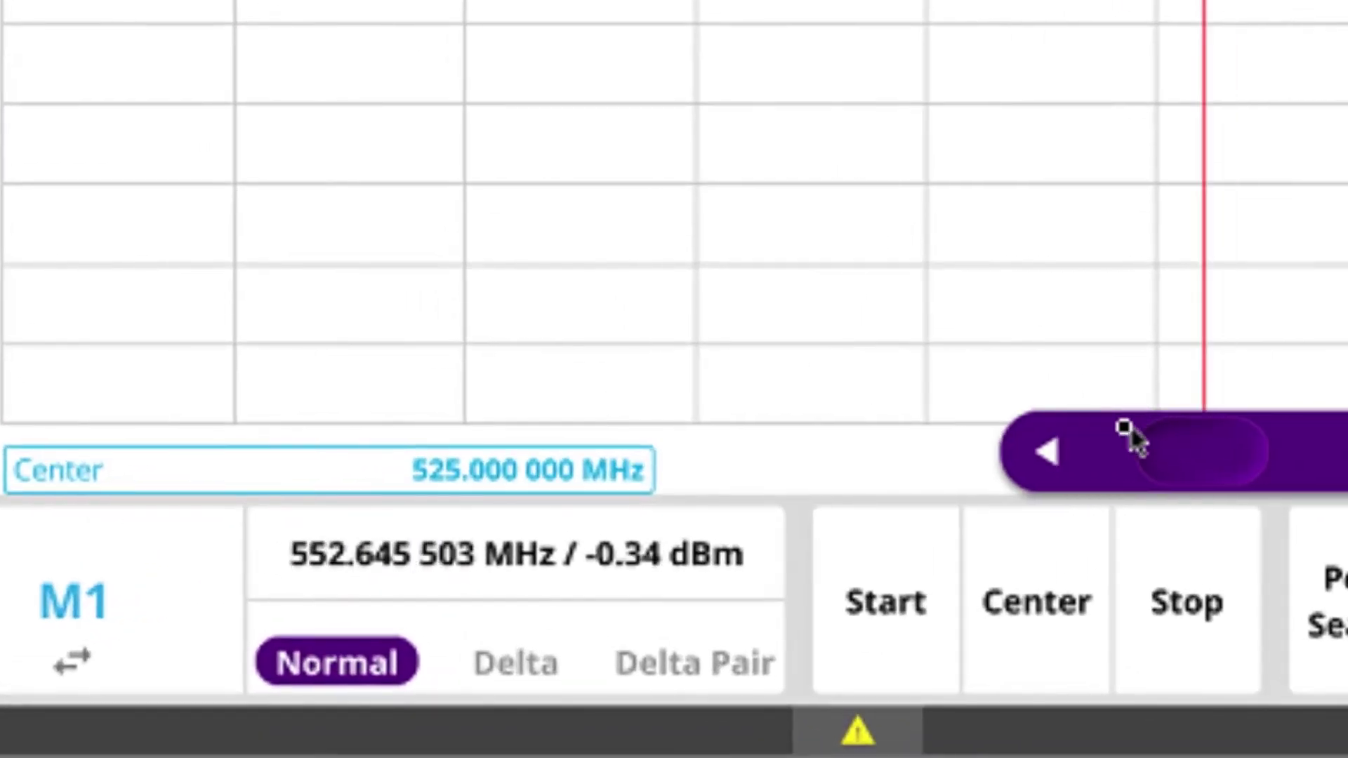
{"action": "mouse_move", "coordinate": [1125, 430]}
{"action": "left_mouse_down"}
{"action": "mouse_move", "coordinate": [722, 365]}
{"action": "mouse_move", "coordinate": [348, 354]}
{"action": "left_mouse_up"}
{"action": "mouse_move", "coordinate": [302, 358]}
{"action": "left_mouse_down"}
{"action": "mouse_move", "coordinate": [472, 349]}
{"action": "mouse_move", "coordinate": [886, 379]}
{"action": "mouse_move", "coordinate": [1186, 509]}
{"action": "left_mouse_up"}
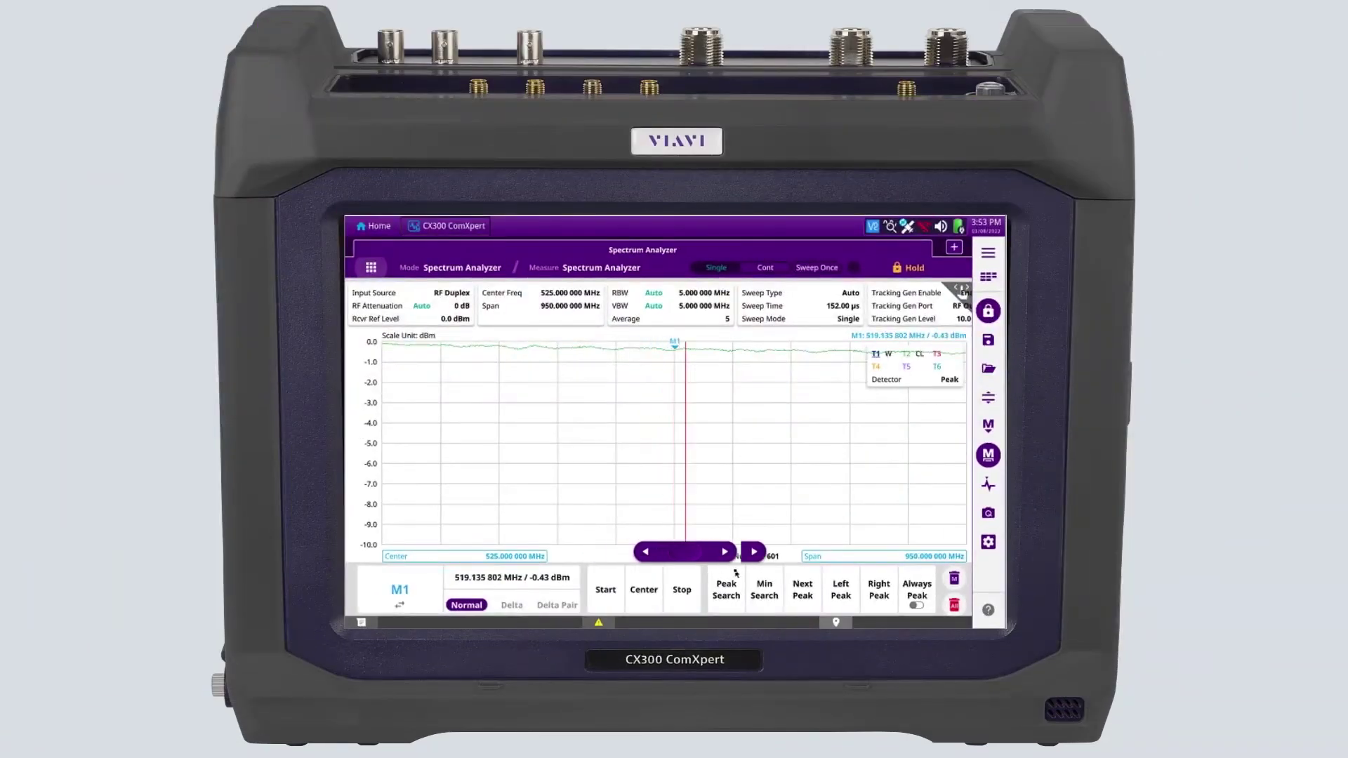
{"action": "left_click_drag", "start_coordinate": [735, 573], "coordinate": [834, 573]}
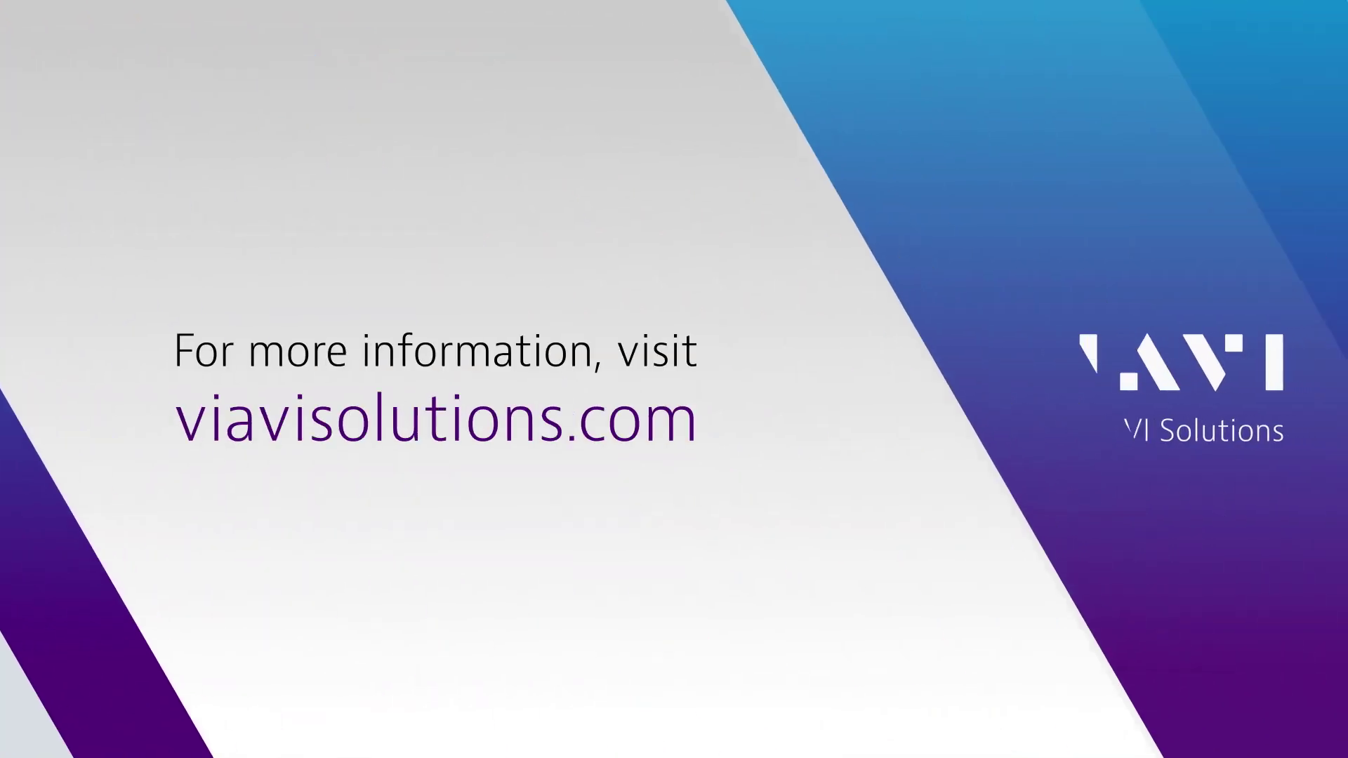